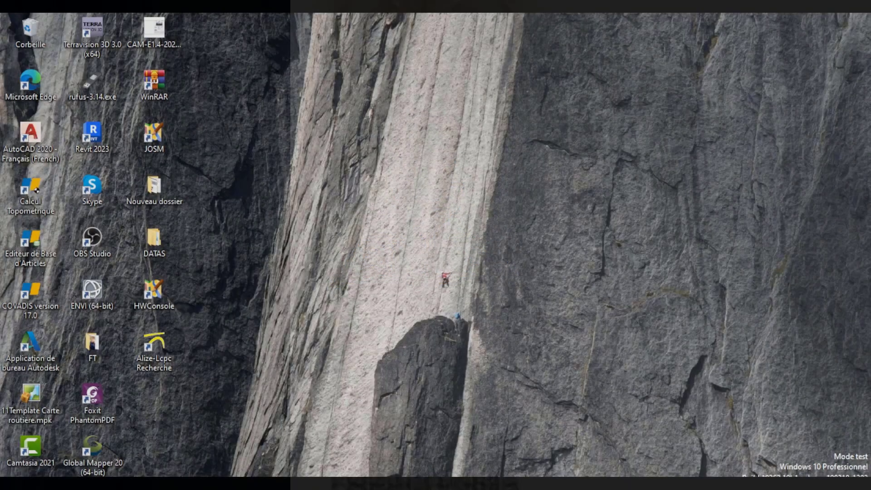
Switch to ENVI and open the image file ImageRad.dat from the Results folder
{"action": "mouse_move", "coordinate": [308, 469]}
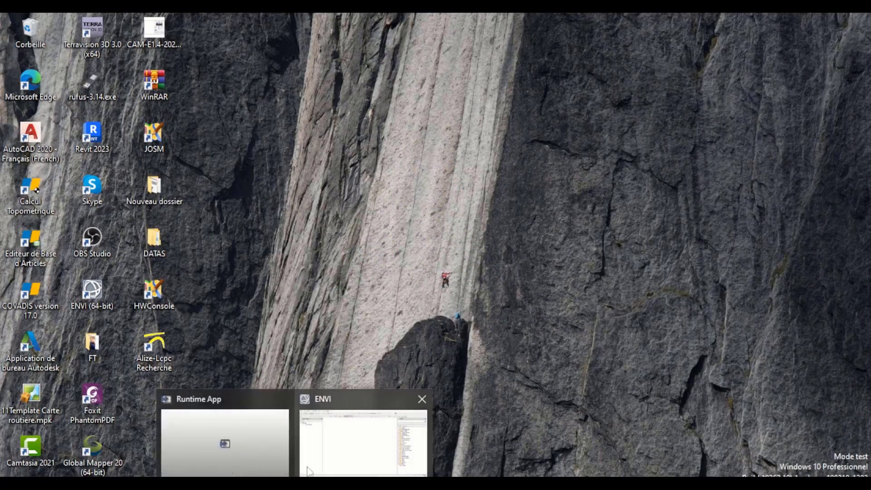
{"action": "left_click", "coordinate": [338, 441]}
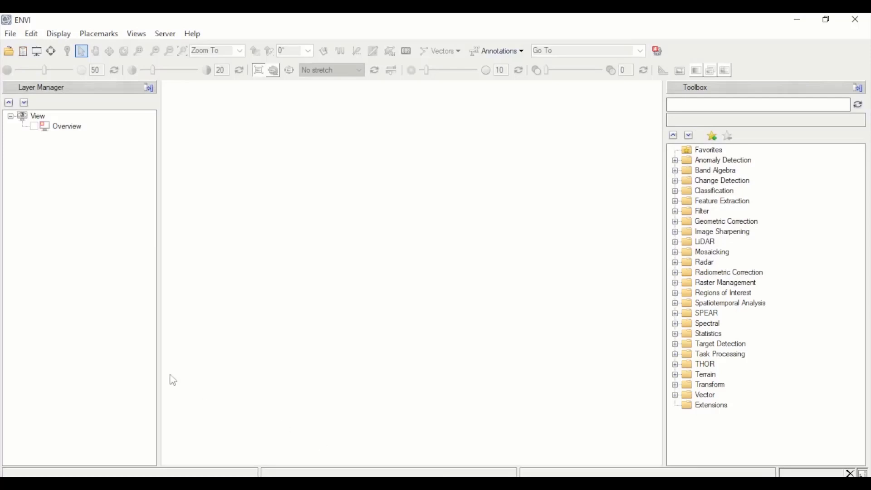
{"action": "left_click", "coordinate": [10, 34]}
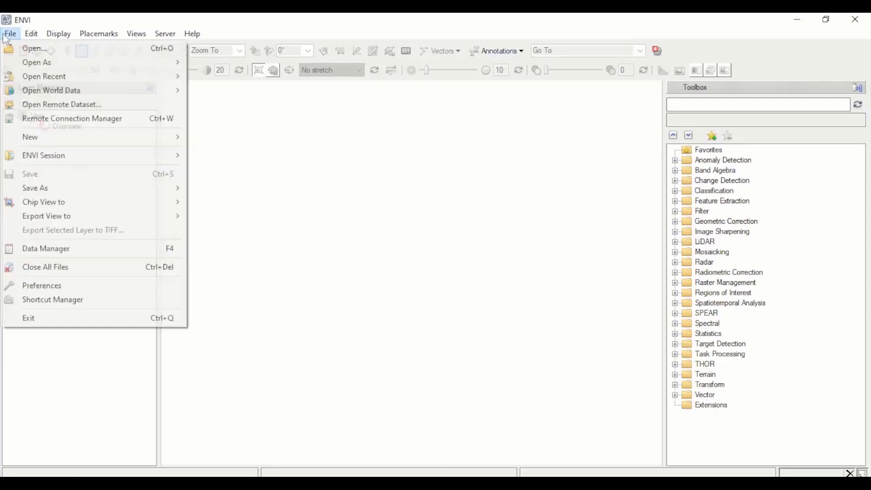
{"action": "left_click", "coordinate": [39, 49]}
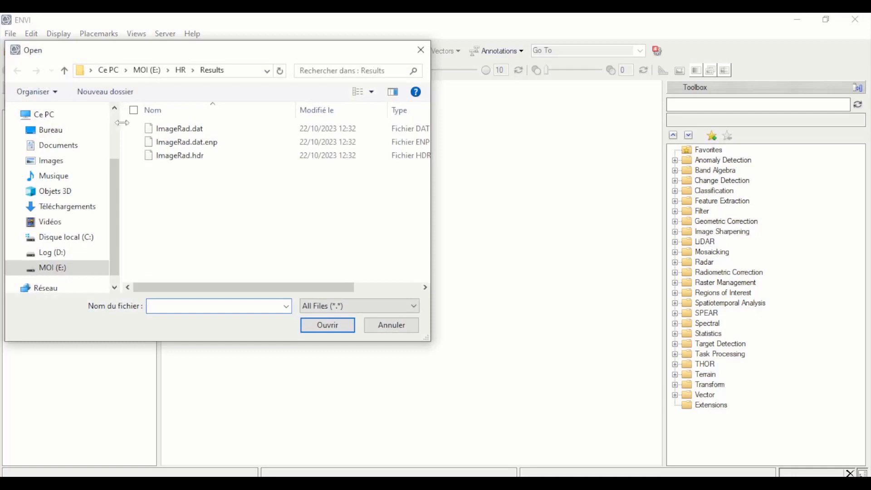
{"action": "left_click", "coordinate": [163, 131]}
{"action": "left_click", "coordinate": [319, 331]}
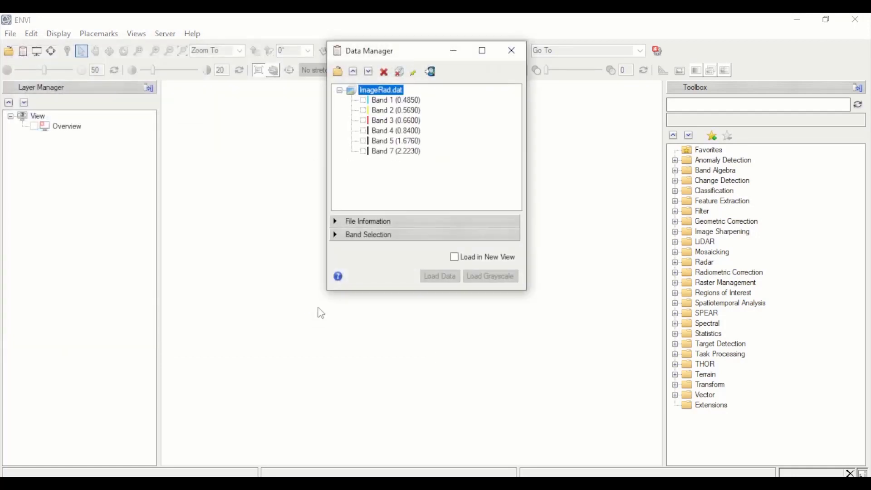
Load ImageRad.dat as a colour composite with bands 4, 3 and 2 as red, green and blue, and close the Data Manager
{"action": "left_click", "coordinate": [363, 131]}
{"action": "left_click", "coordinate": [364, 120]}
{"action": "left_click", "coordinate": [363, 110]}
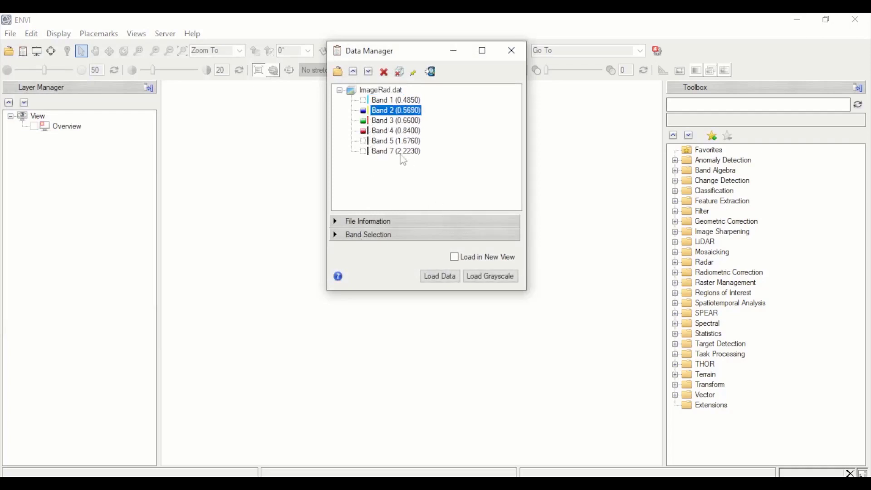
{"action": "left_click", "coordinate": [440, 276]}
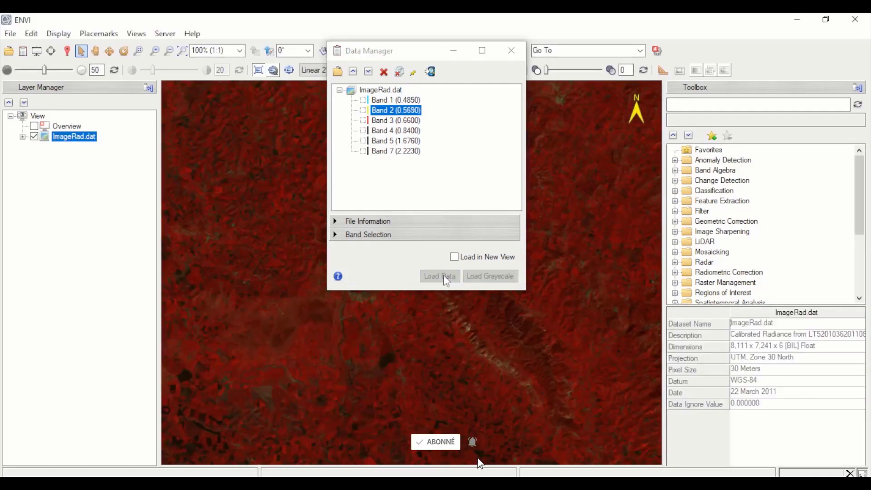
{"action": "left_click", "coordinate": [511, 50]}
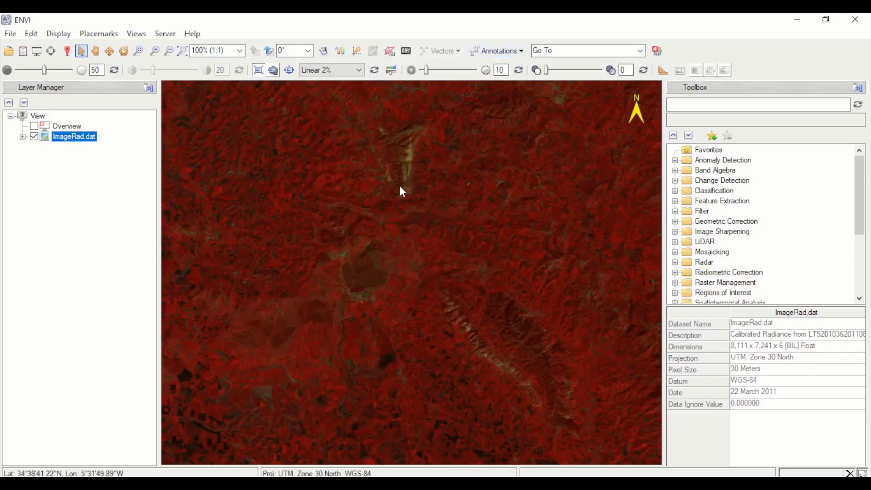
Search the toolbox for FLAA and launch the FLAASH Atmospheric Correction tool
{"action": "scroll", "coordinate": [398, 184], "scroll_direction": "up", "scroll_amount": 3}
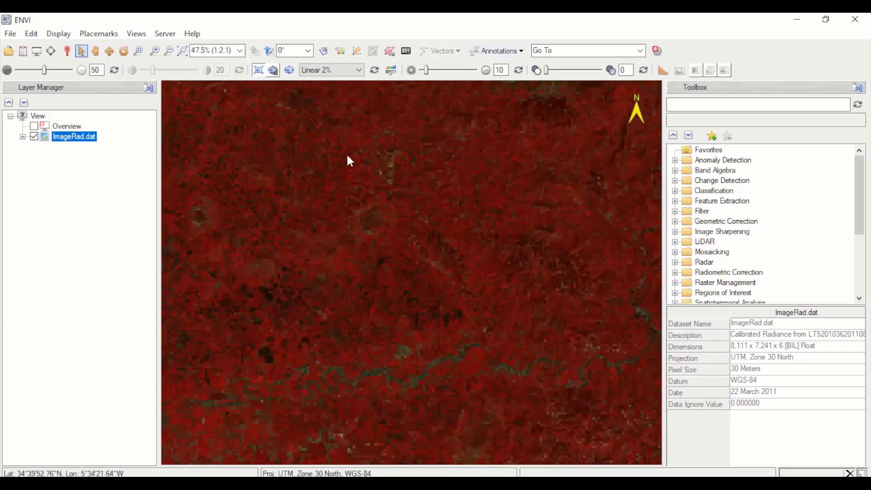
{"action": "scroll", "coordinate": [347, 154], "scroll_direction": "down", "scroll_amount": 1}
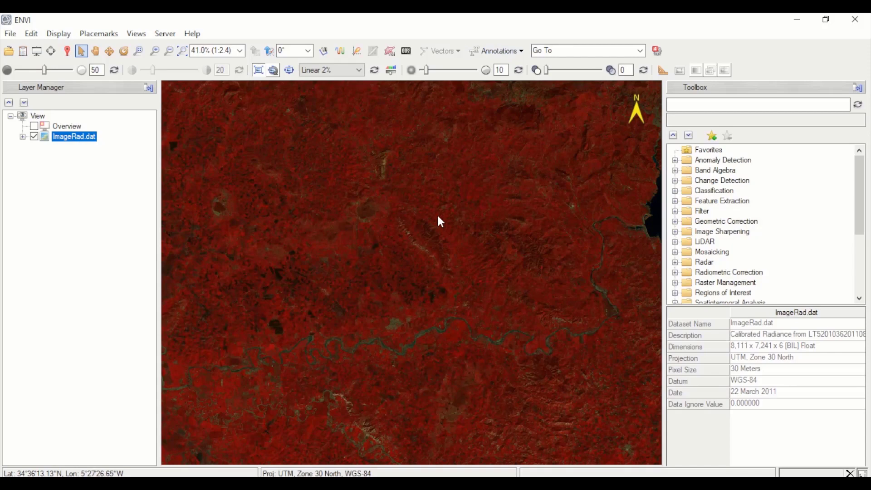
{"action": "left_click", "coordinate": [712, 105]}
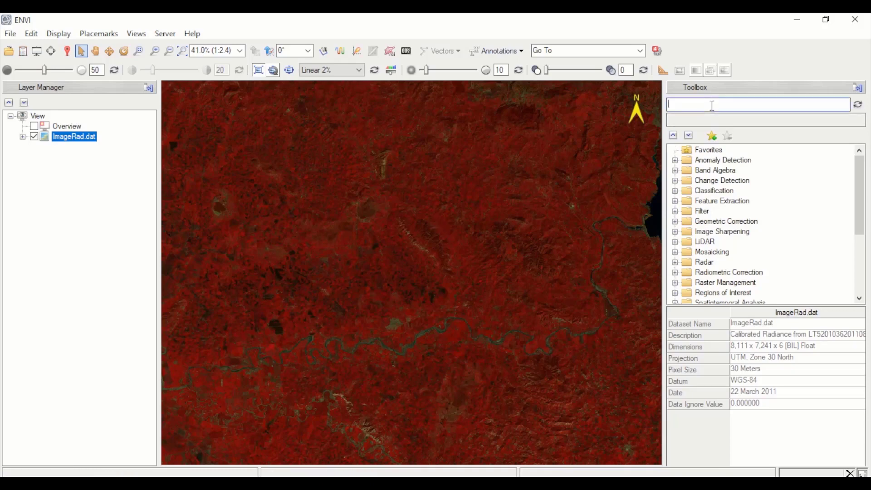
{"action": "type", "text": "FLAA"}
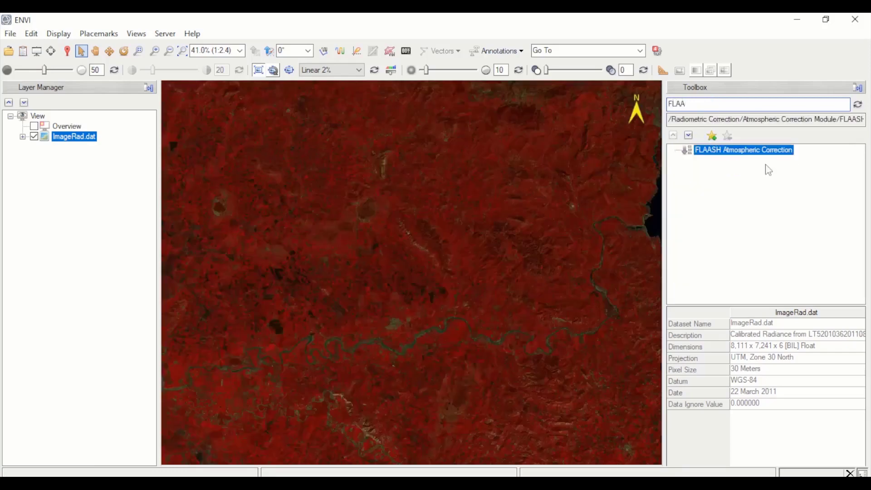
{"action": "double_click", "coordinate": [721, 152]}
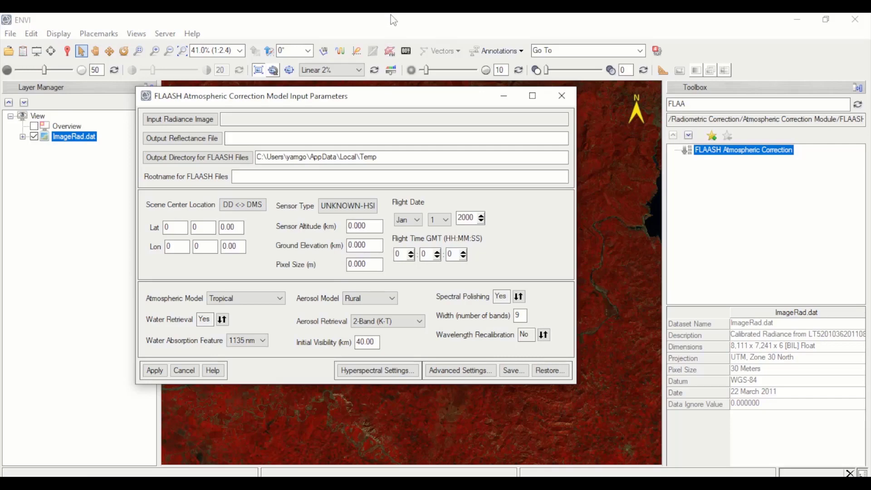
Set ImageRad.dat as the input radiance image, using a single scale factor of 1.000000 for all bands
{"action": "left_click", "coordinate": [184, 118]}
{"action": "left_click", "coordinate": [183, 129]}
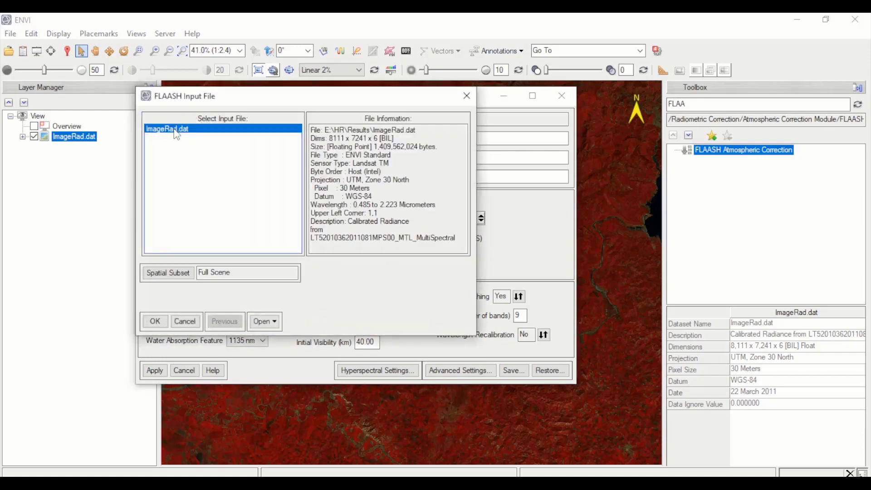
{"action": "left_click", "coordinate": [155, 320]}
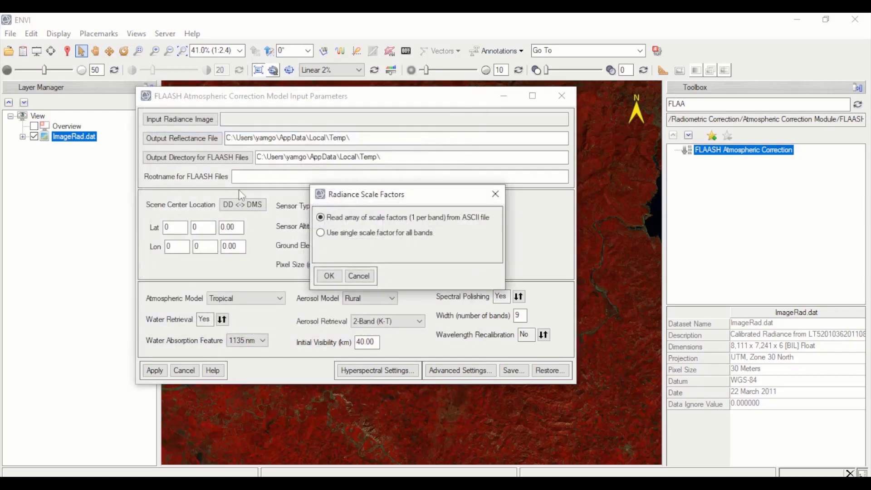
{"action": "left_click", "coordinate": [321, 233]}
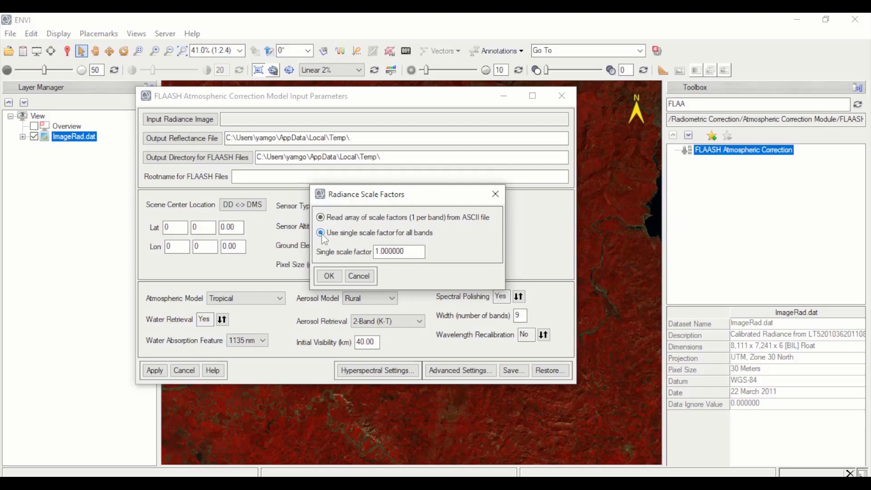
{"action": "left_click", "coordinate": [328, 276]}
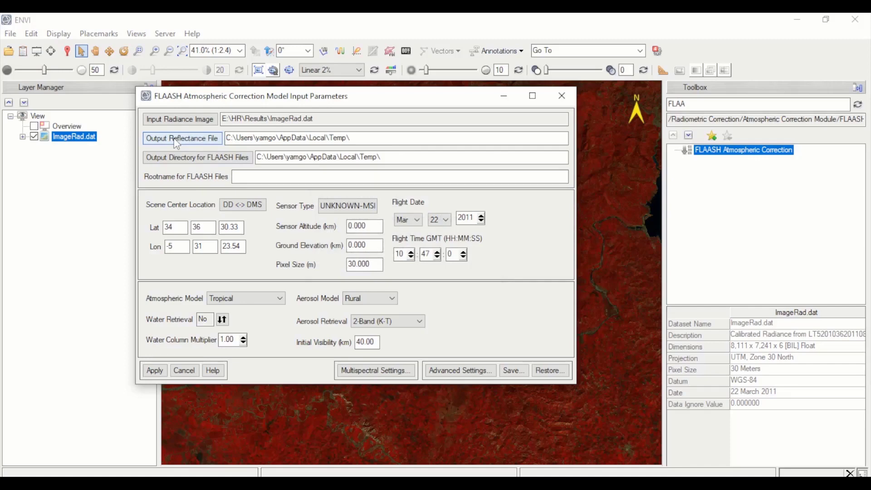
Set the output reflectance file to REFLECT in the DATAS\Results folder
{"action": "left_click", "coordinate": [195, 160]}
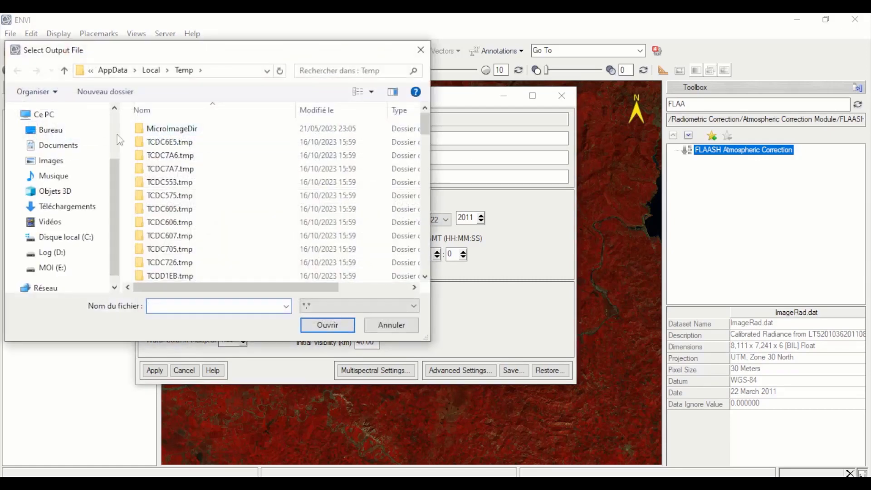
{"action": "left_click", "coordinate": [267, 71]}
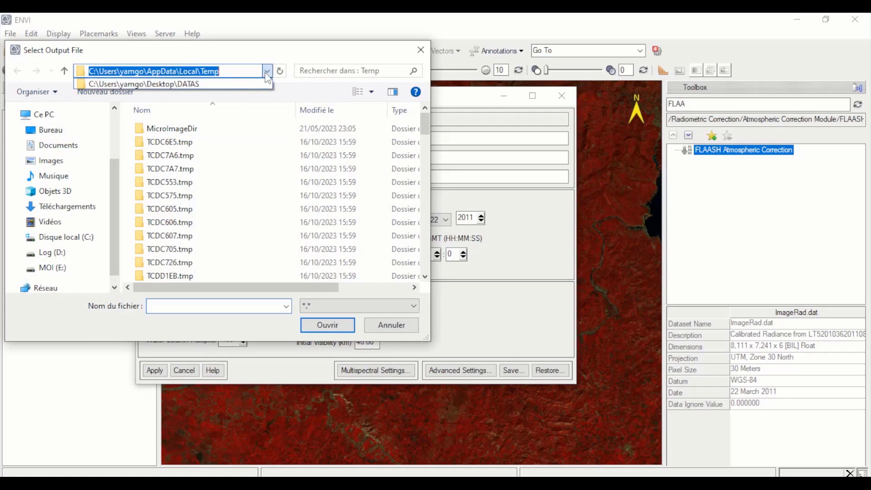
{"action": "left_click", "coordinate": [192, 85]}
{"action": "double_click", "coordinate": [156, 142]}
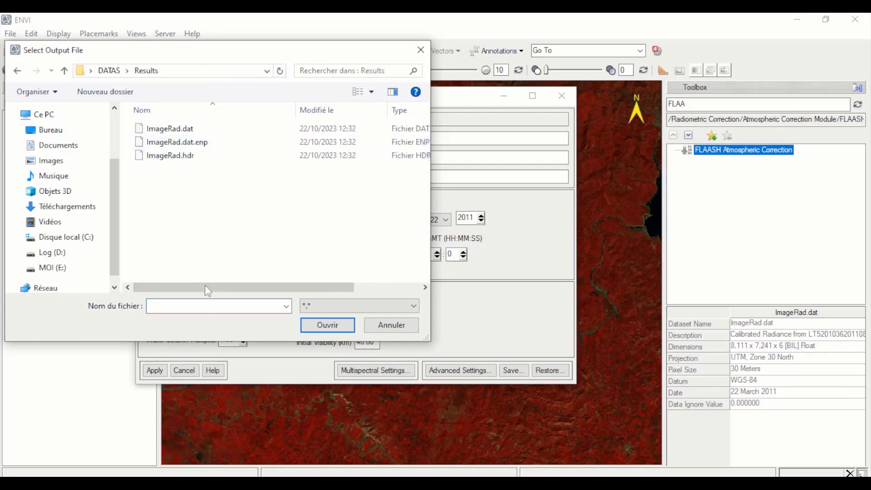
{"action": "left_click", "coordinate": [210, 308]}
{"action": "type", "text": "REFLECT"}
{"action": "left_click", "coordinate": [327, 325]}
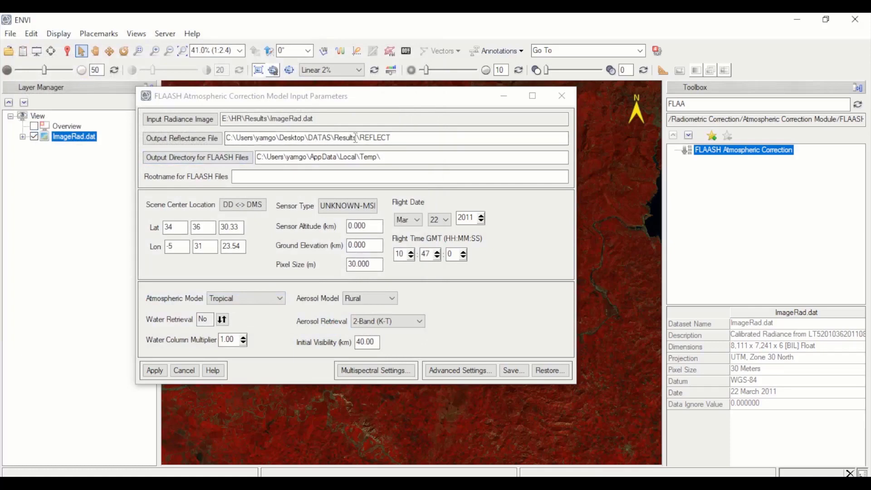
Copy the DATAS\Results path from the reflectance file into the FLAASH output directory and set the rootname to PRO
{"action": "left_click_drag", "start_coordinate": [356, 137], "coordinate": [223, 141]}
{"action": "key", "text": "ctrl+c"}
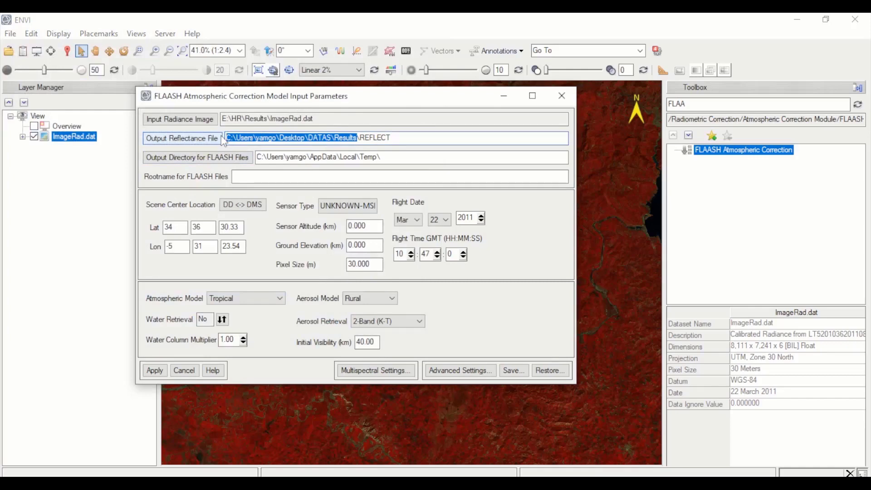
{"action": "left_click_drag", "start_coordinate": [380, 157], "coordinate": [247, 157]}
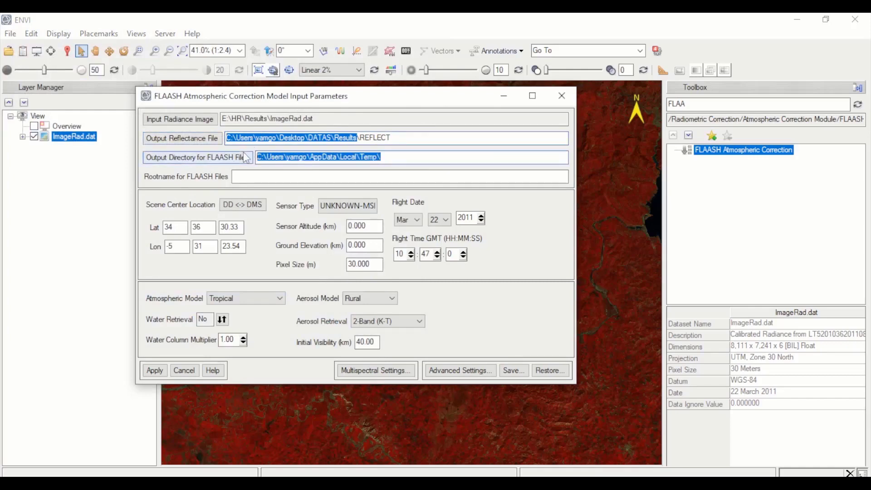
{"action": "key", "text": "ctrl+v"}
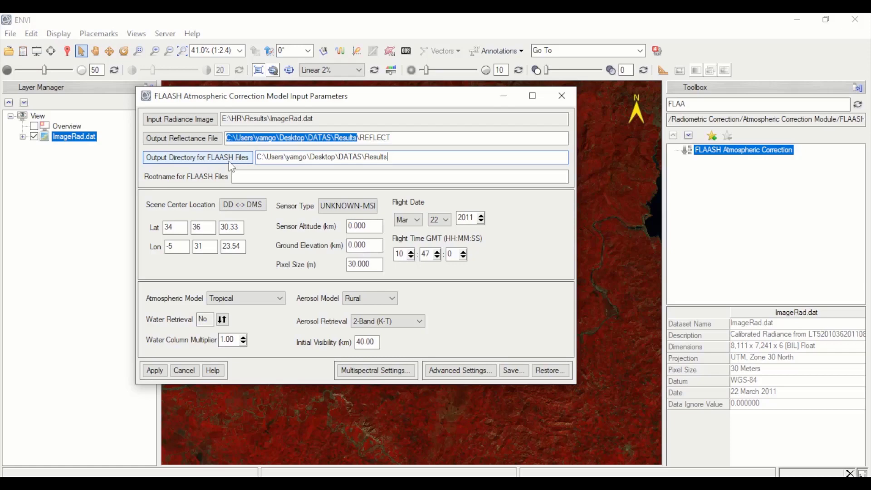
{"action": "left_click", "coordinate": [258, 177]}
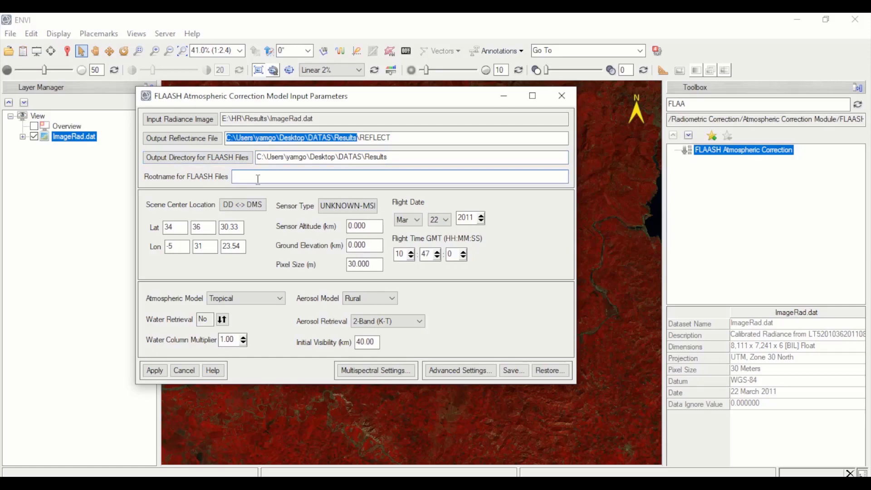
{"action": "type", "text": "PRO"}
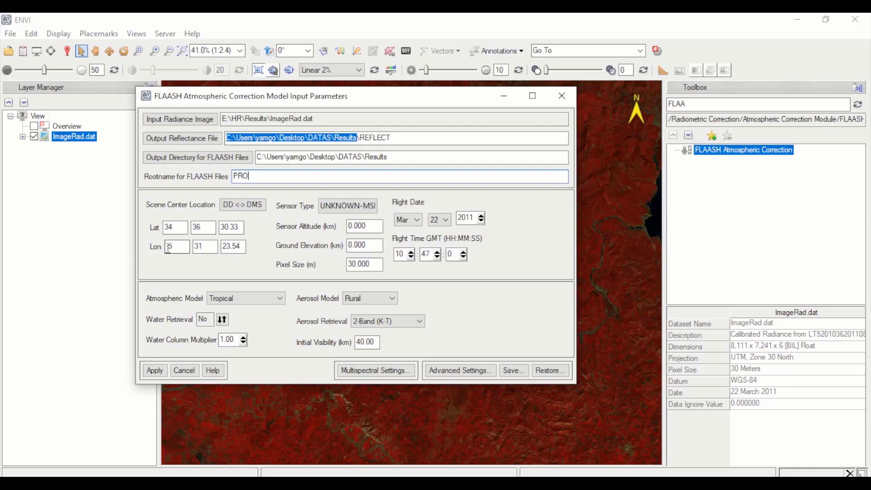
Set the sensor type to the multispectral Landsat TM5 and the ground elevation to 0.5 km
{"action": "left_click", "coordinate": [341, 209]}
{"action": "mouse_move", "coordinate": [385, 237]}
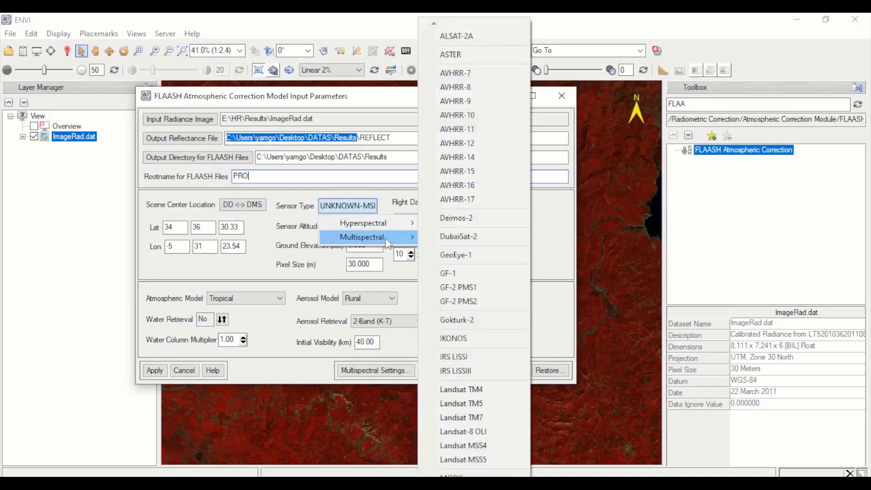
{"action": "left_click", "coordinate": [463, 403]}
{"action": "type", "text": "5"}
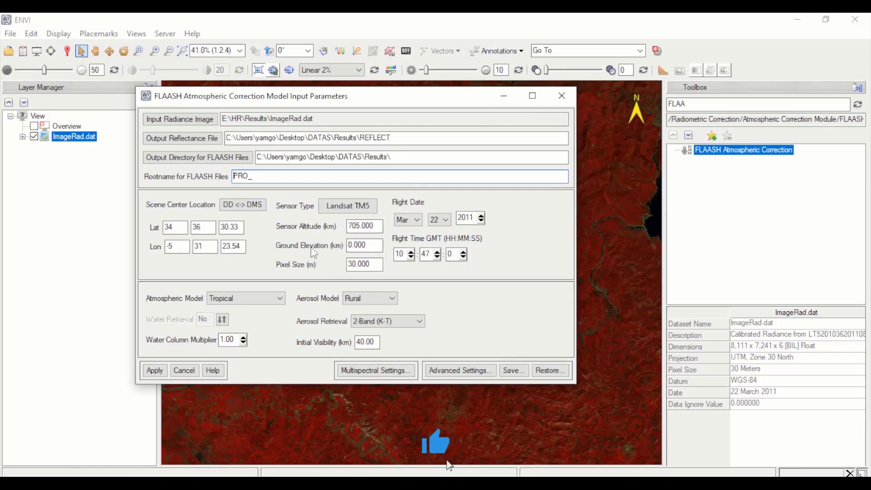
{"action": "left_click", "coordinate": [356, 245]}
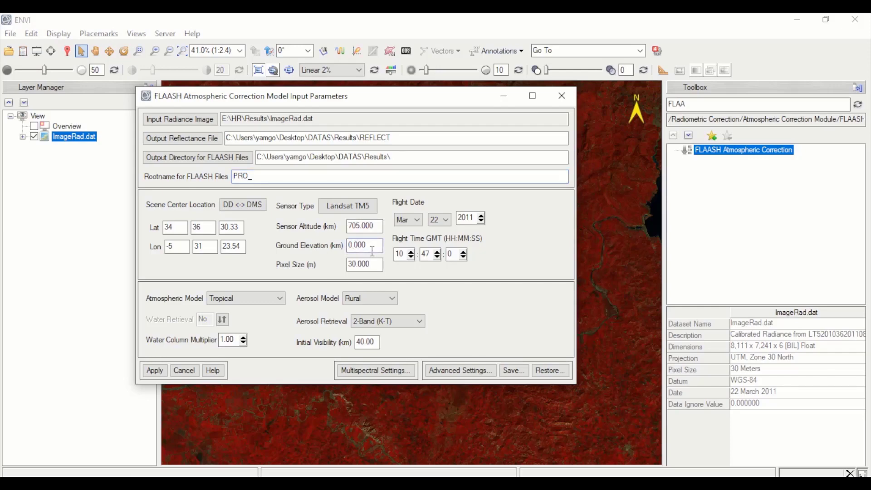
{"action": "type", "text": "5"}
Set the atmospheric model to Sub-Arctic Summer and the aerosol retrieval to None
{"action": "left_click", "coordinate": [281, 299]}
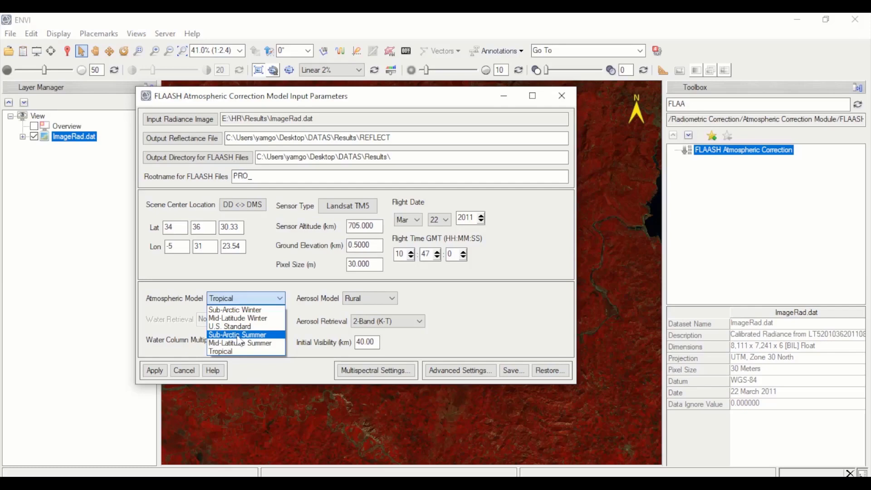
{"action": "left_click", "coordinate": [238, 336]}
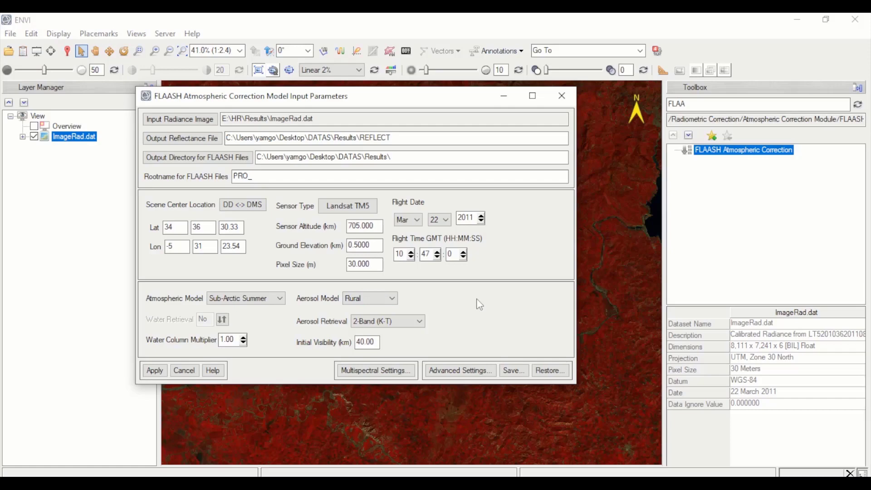
{"action": "left_click", "coordinate": [382, 299]}
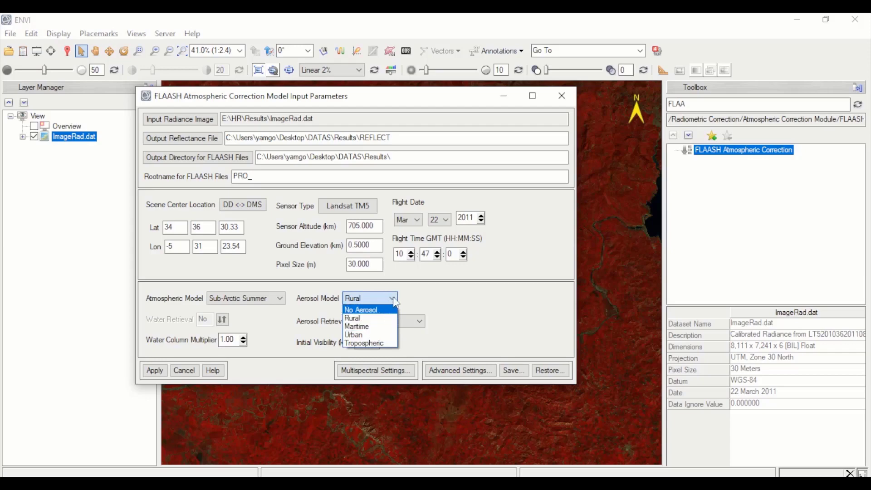
{"action": "left_click", "coordinate": [393, 299]}
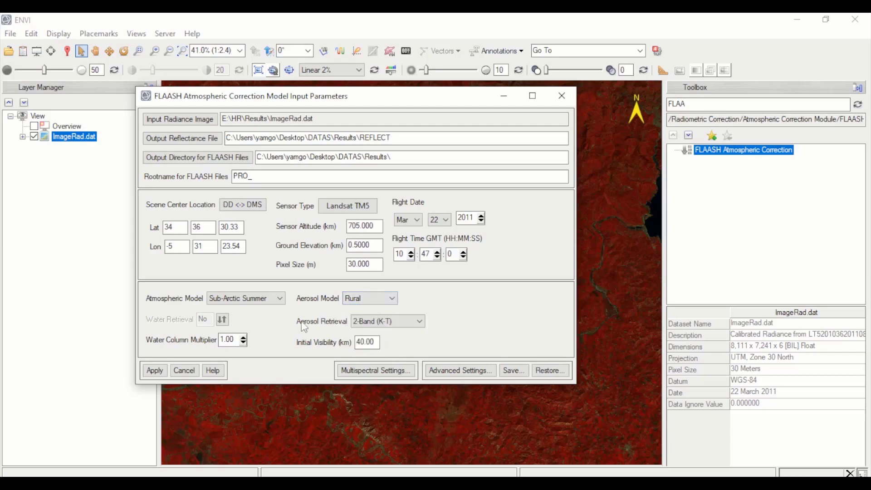
{"action": "left_click", "coordinate": [418, 321]}
{"action": "left_click", "coordinate": [381, 330]}
Review the water retrieval channel definitions and filter function file in the multispectral settings
{"action": "left_click", "coordinate": [376, 370]}
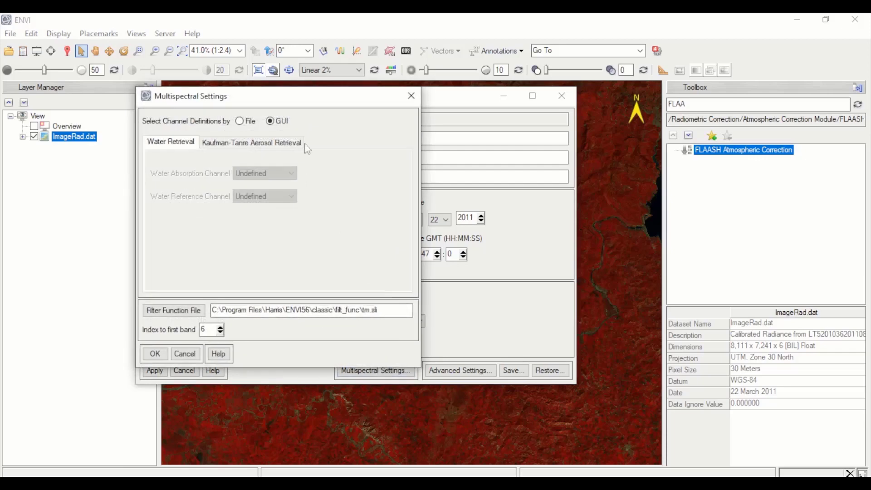
{"action": "left_click_drag", "start_coordinate": [278, 99], "coordinate": [554, 77]}
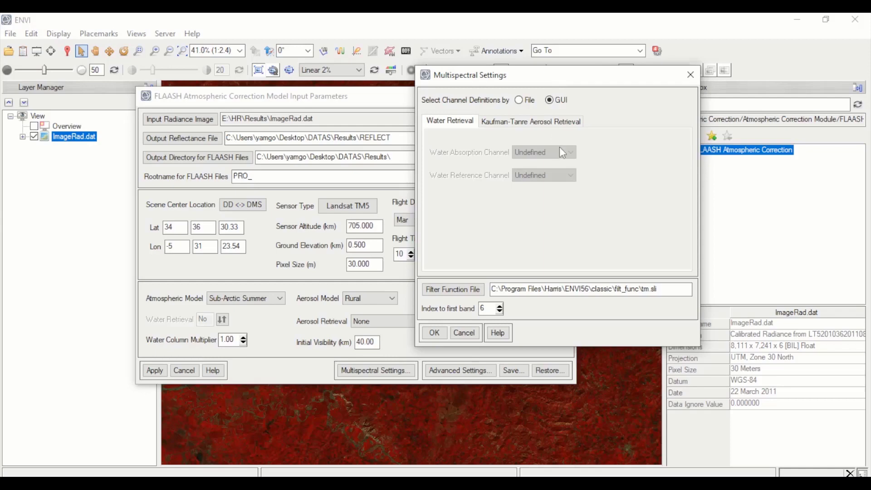
{"action": "left_click", "coordinate": [690, 76]}
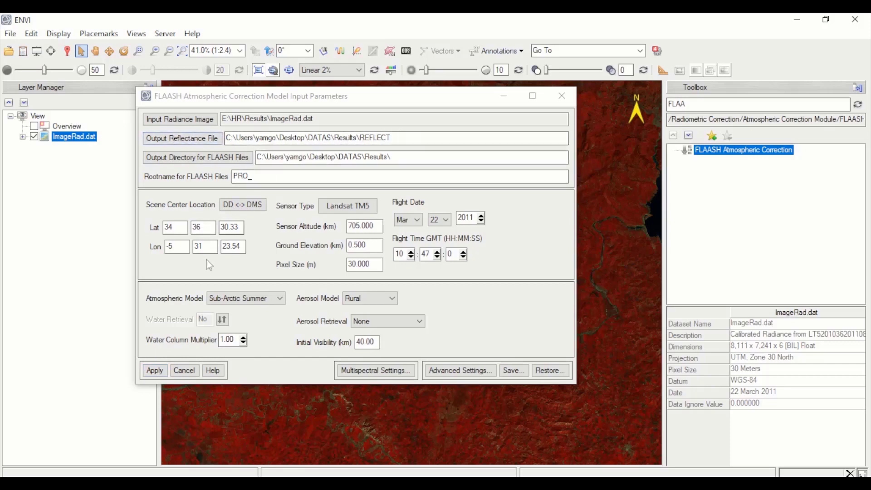
Run the FLAASH atmospheric correction with the current parameters, and close its results report and the parameter dialog
{"action": "left_click", "coordinate": [154, 371]}
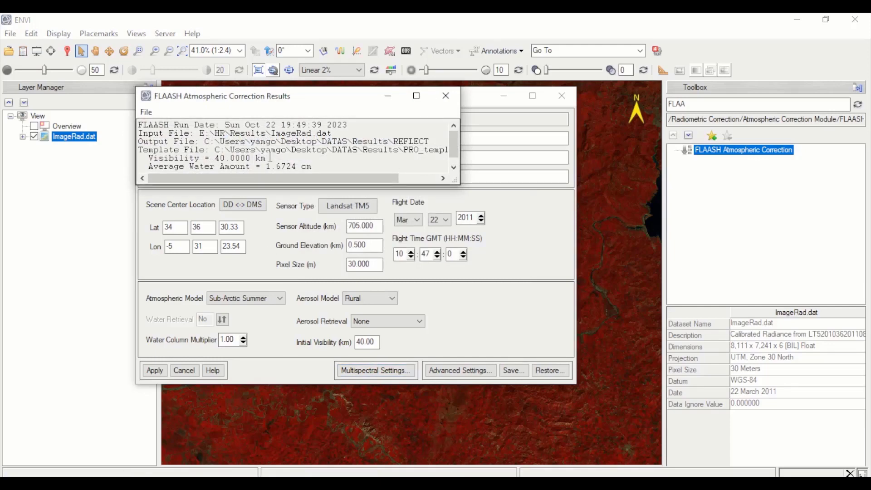
{"action": "left_click", "coordinate": [446, 102]}
{"action": "left_click", "coordinate": [561, 96]}
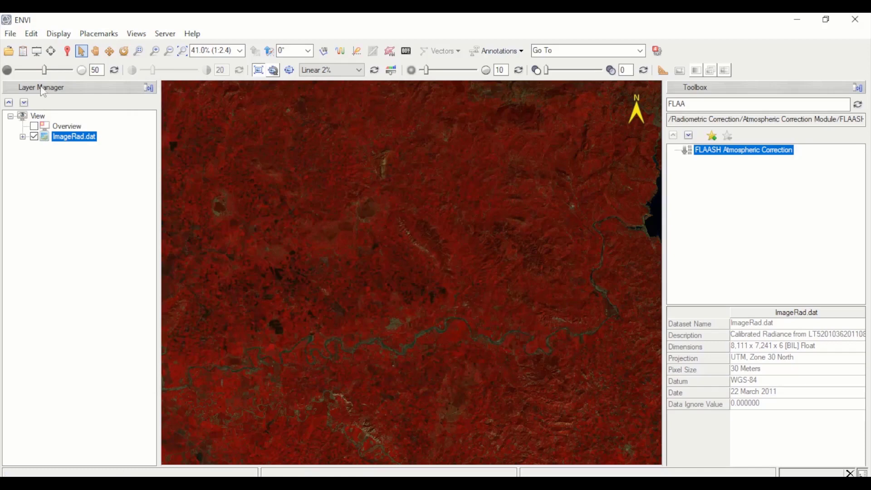
Open the corrected image file REFLECT from the DATAS\Results folder
{"action": "left_click", "coordinate": [15, 35]}
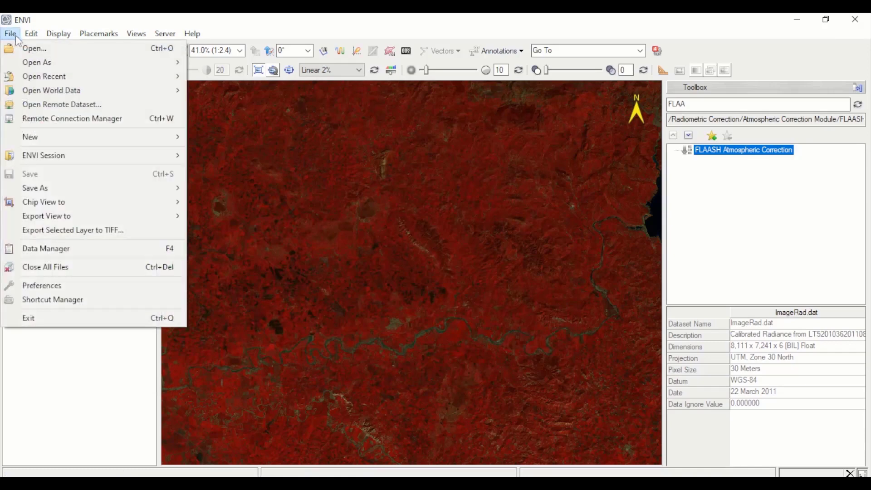
{"action": "left_click", "coordinate": [26, 47]}
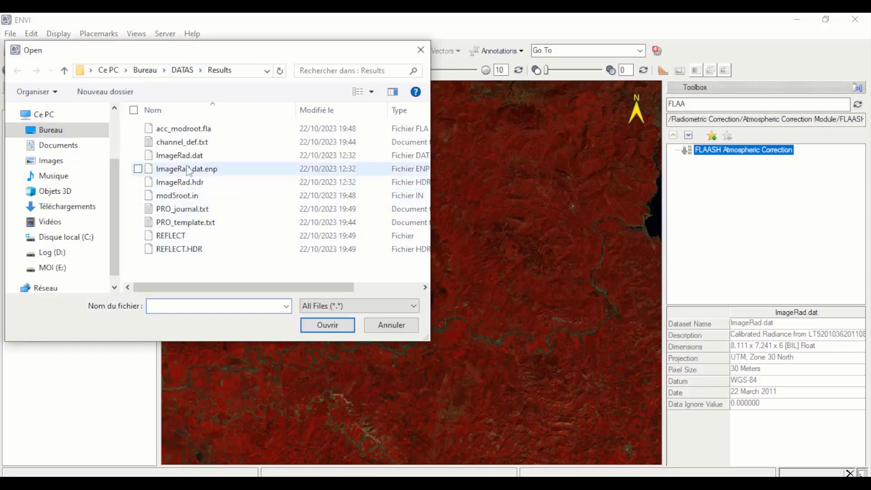
{"action": "left_click", "coordinate": [177, 236]}
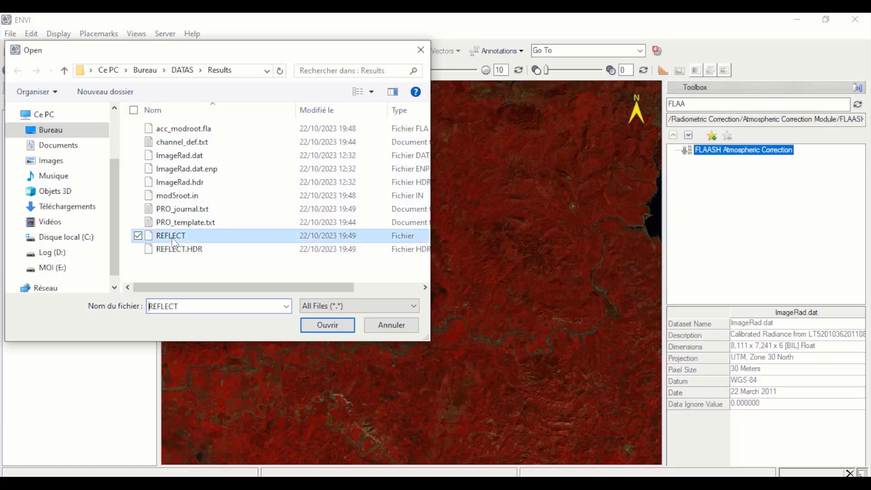
{"action": "left_click", "coordinate": [322, 325]}
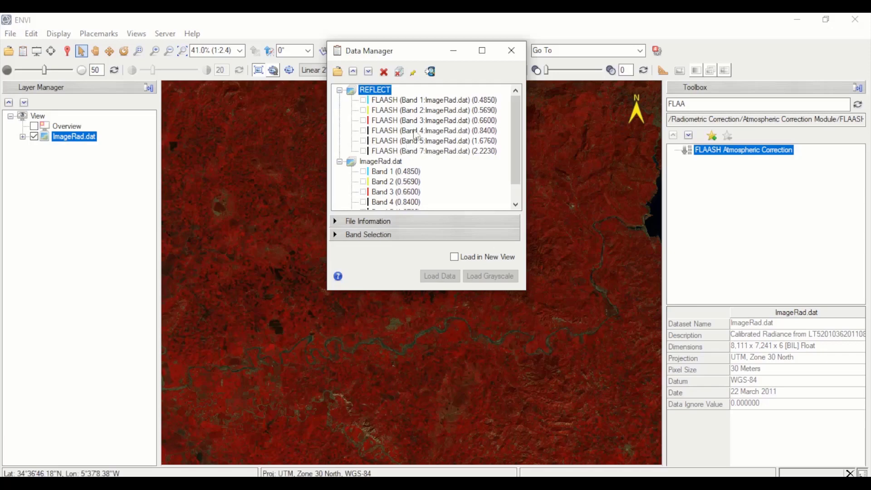
Load REFLECT into the view as an RGB composite with band 4 as red, band 3 as green and band 2 as blue
{"action": "left_click", "coordinate": [370, 132]}
{"action": "left_click", "coordinate": [369, 122]}
{"action": "left_click", "coordinate": [368, 113]}
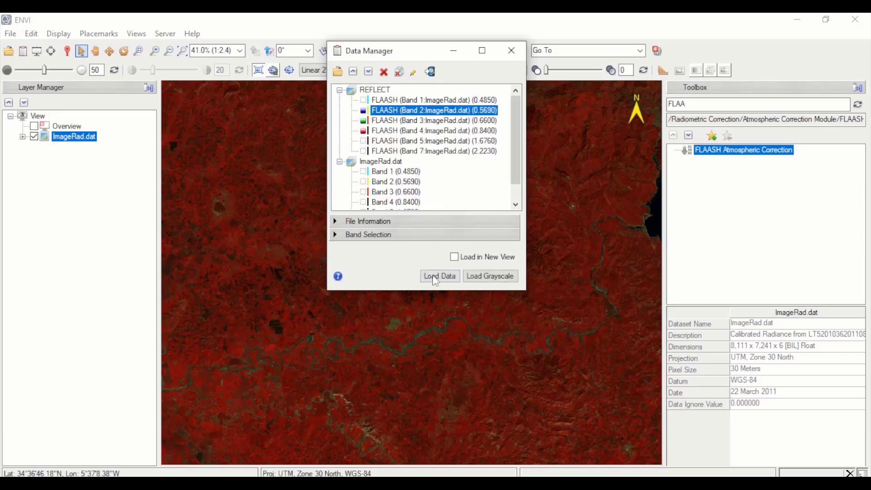
{"action": "left_click", "coordinate": [435, 274]}
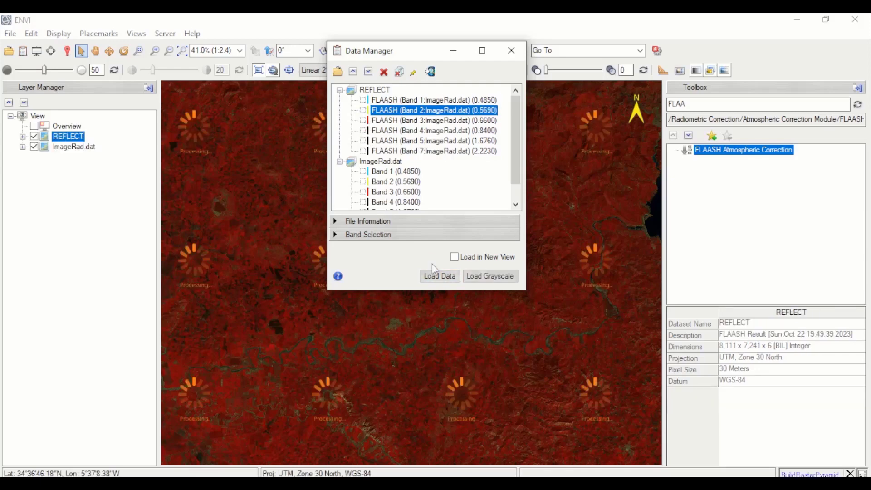
{"action": "left_click", "coordinate": [511, 51]}
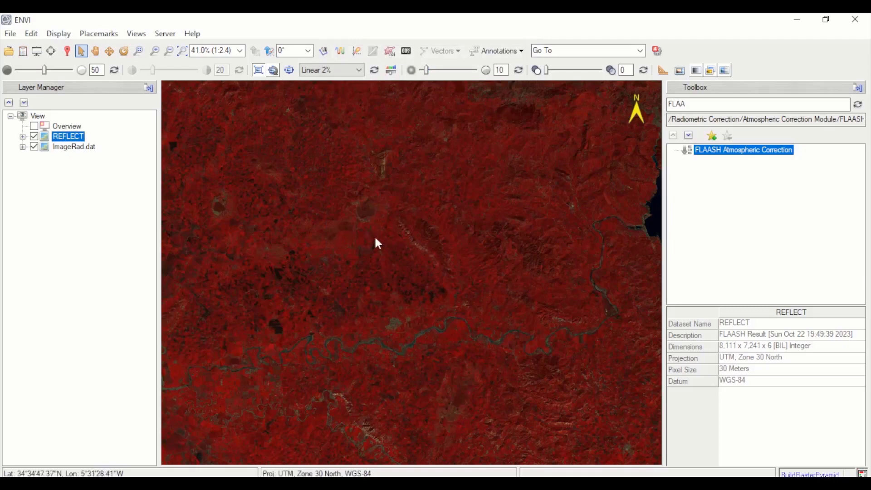
Start a View Swipe to compare the REFLECT layer with ImageRad.dat
{"action": "scroll", "coordinate": [336, 227], "scroll_direction": "down", "scroll_amount": 1}
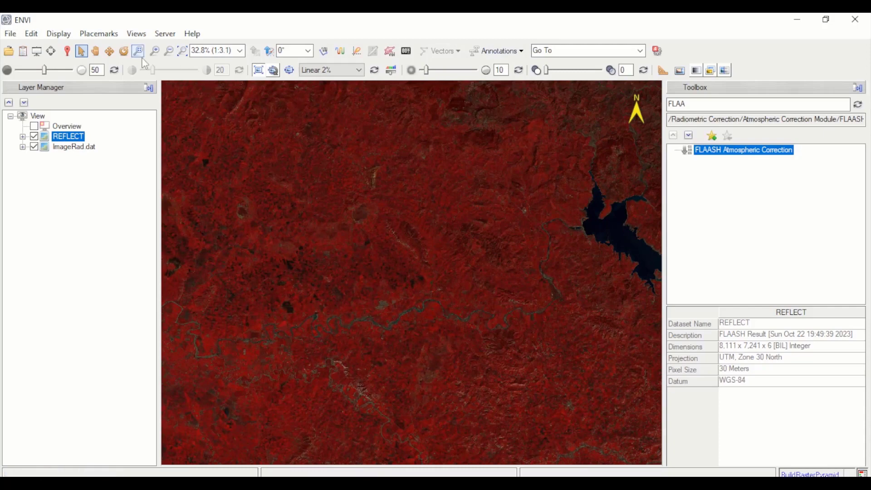
{"action": "left_click", "coordinate": [10, 34]}
{"action": "mouse_move", "coordinate": [25, 35]}
{"action": "mouse_move", "coordinate": [59, 34]}
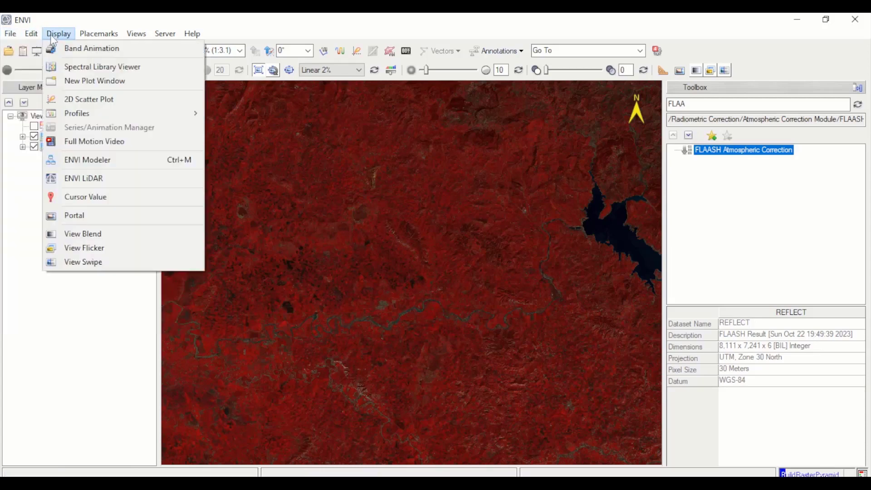
{"action": "left_click", "coordinate": [87, 262]}
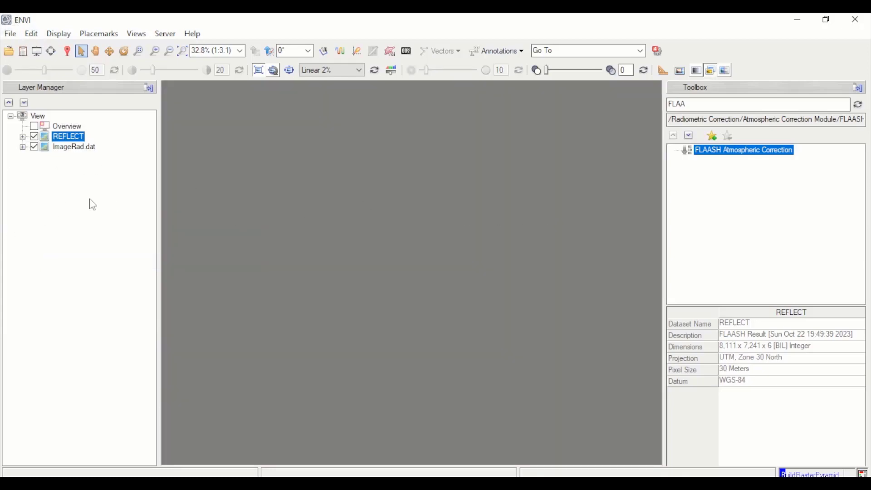